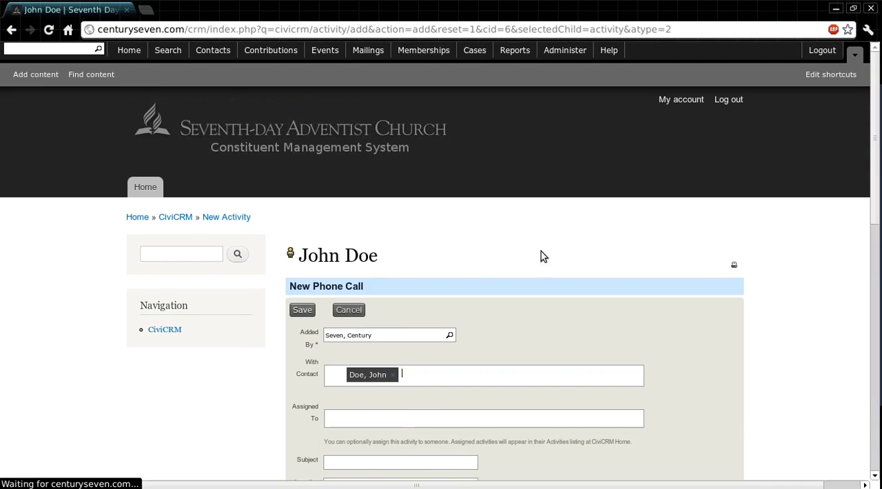
Enter the subject "Test Call" and the location "Test Place" for the new phone call
scroll(761, 213, down, 2)
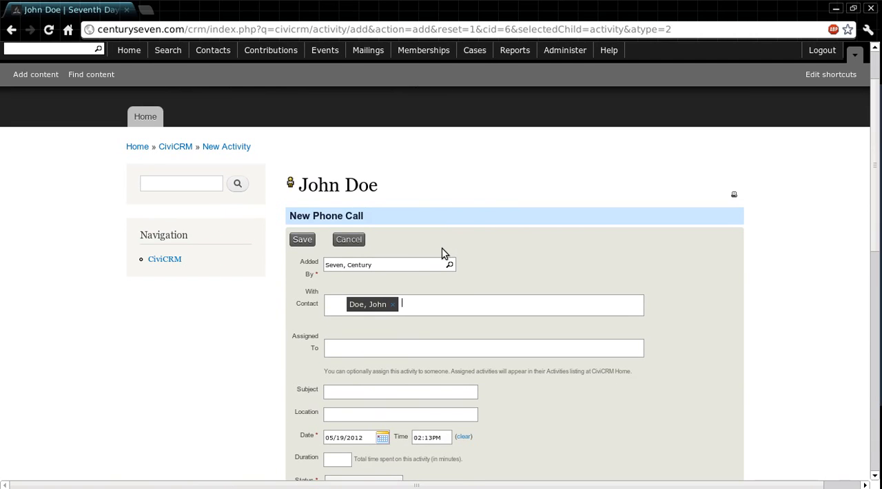
click(418, 264)
scroll(849, 216, down, 2)
click(442, 231)
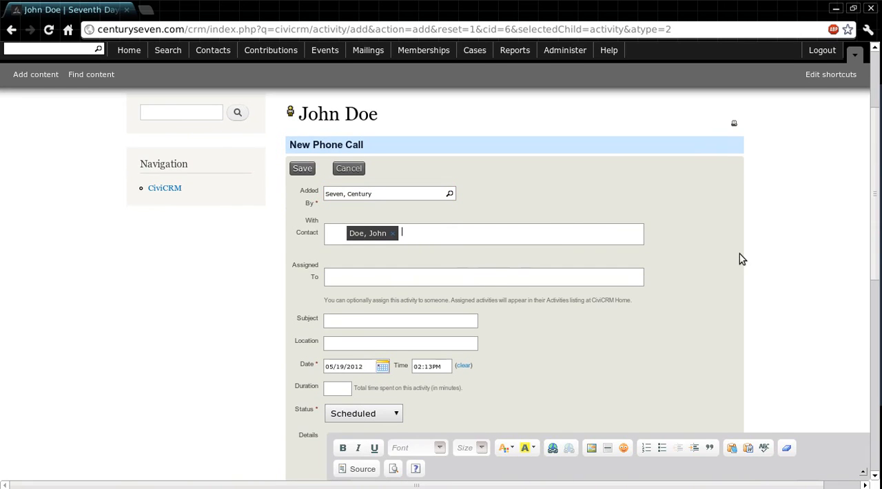
click(398, 277)
scroll(753, 269, down, 2)
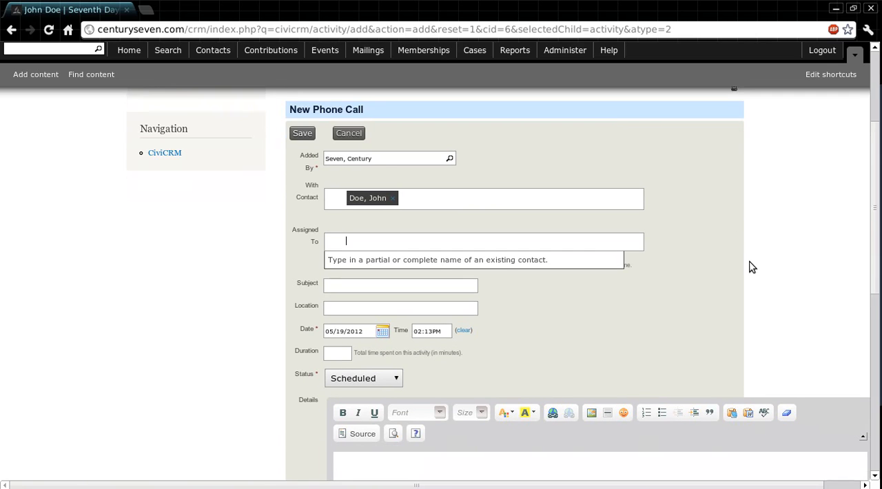
click(420, 252)
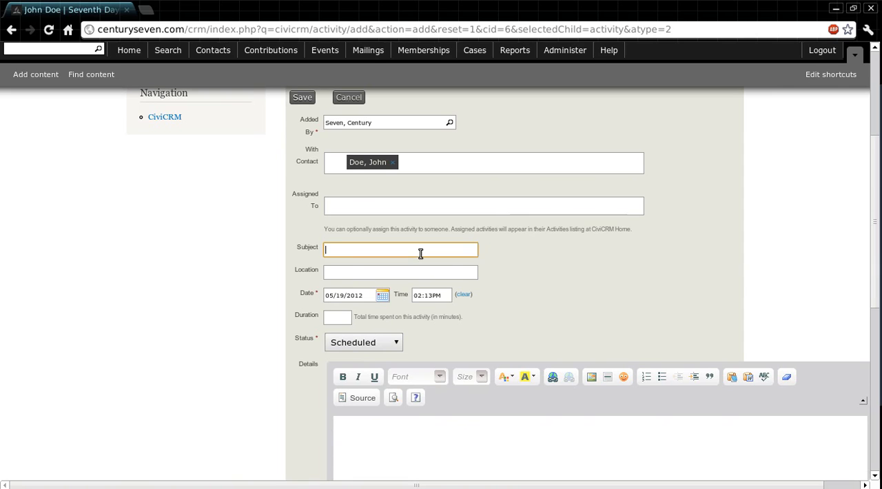
text(T)
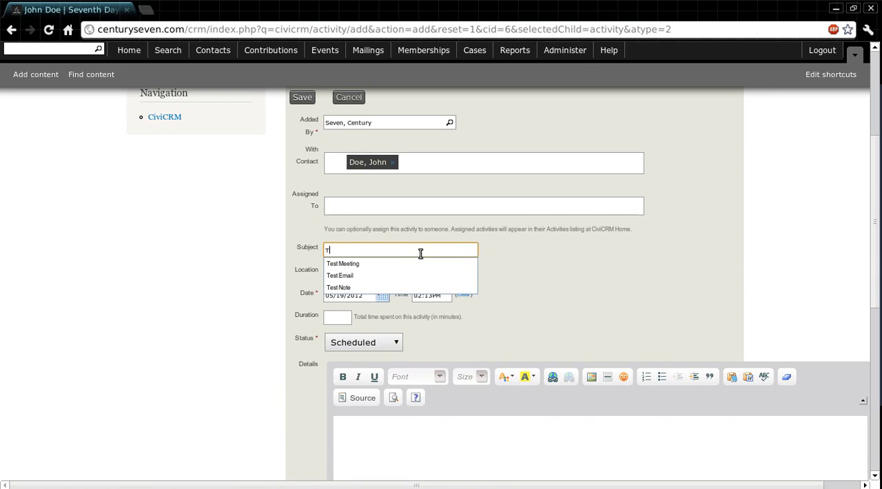
text(est Call)
key(Tab)
text(T)
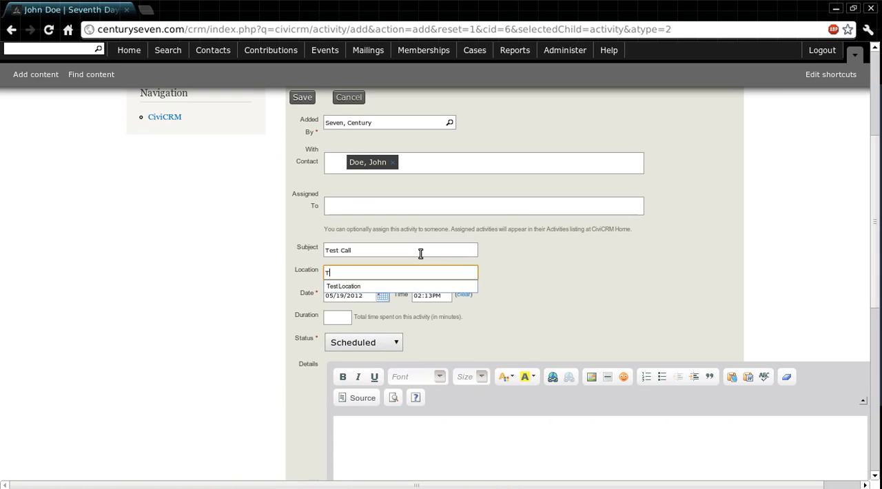
text(est Place)
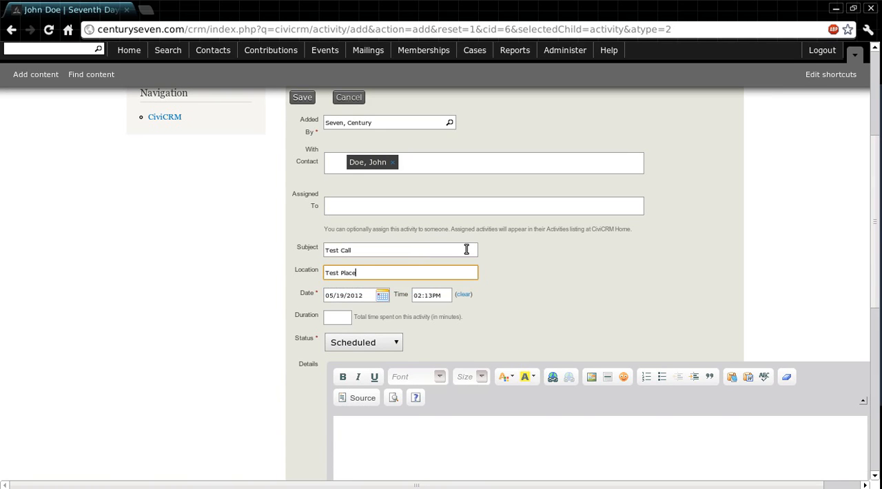
click(583, 248)
Set the phone call's duration to 5 minutes and its status to Completed
scroll(583, 248, down, 1)
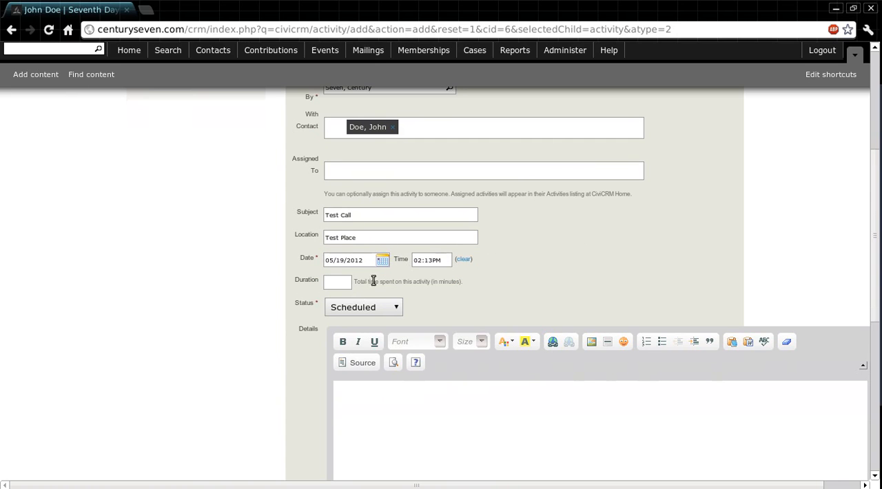
click(339, 281)
text(5)
click(378, 308)
click(386, 333)
Enter "We spoke about testing stuff." as the phone call's details
scroll(695, 263, down, 2)
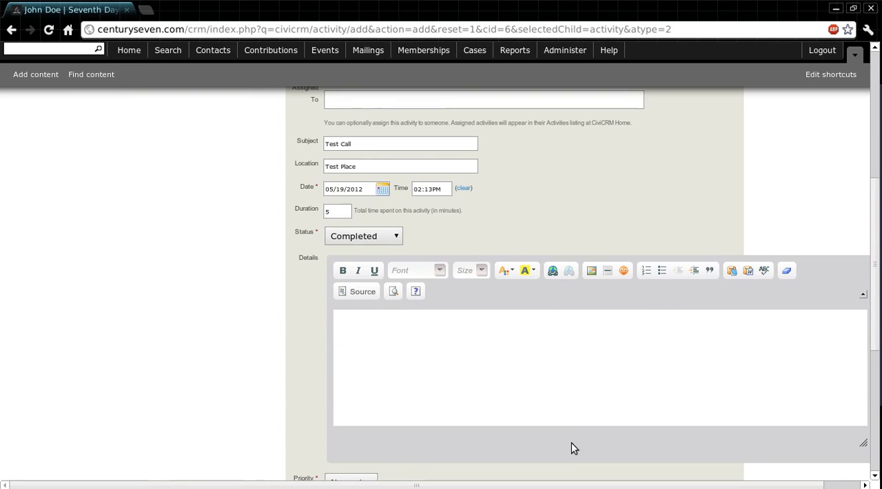
click(554, 376)
text(We spoke about testing stuf)
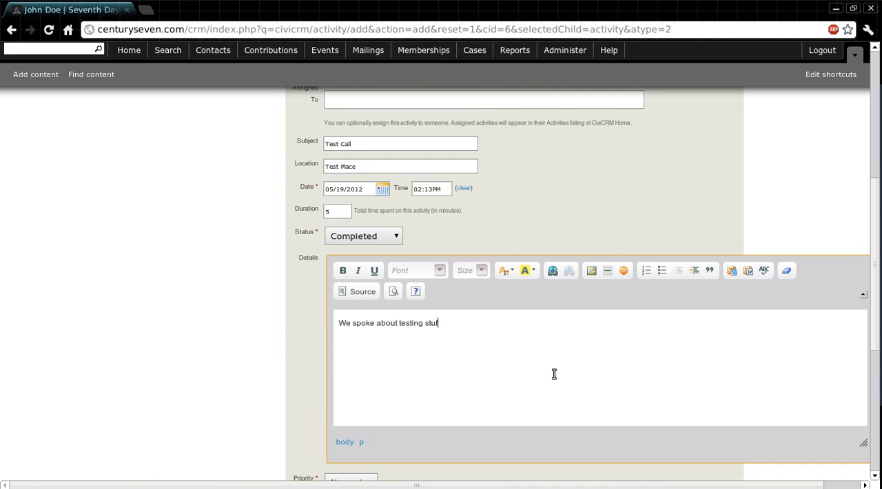
Expand the attachment and follow-up sections and view the available follow-up activity types, leaving none selected
scroll(554, 374, down, 2)
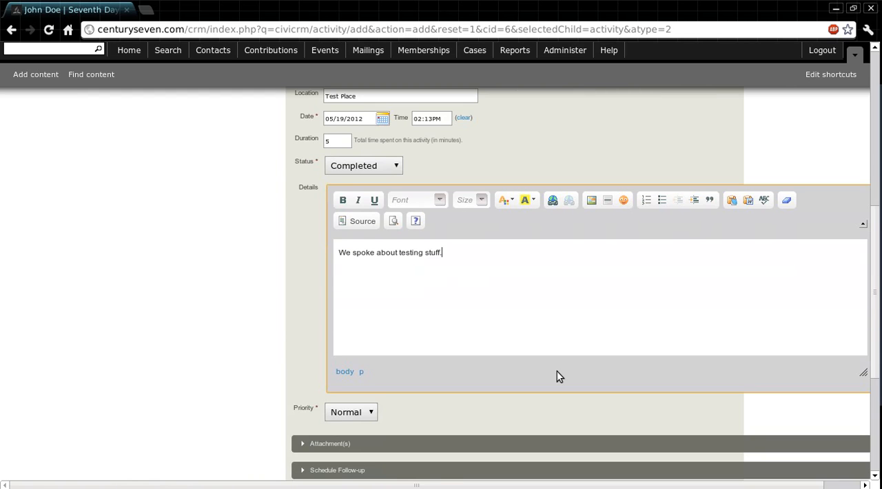
scroll(558, 376, down, 3)
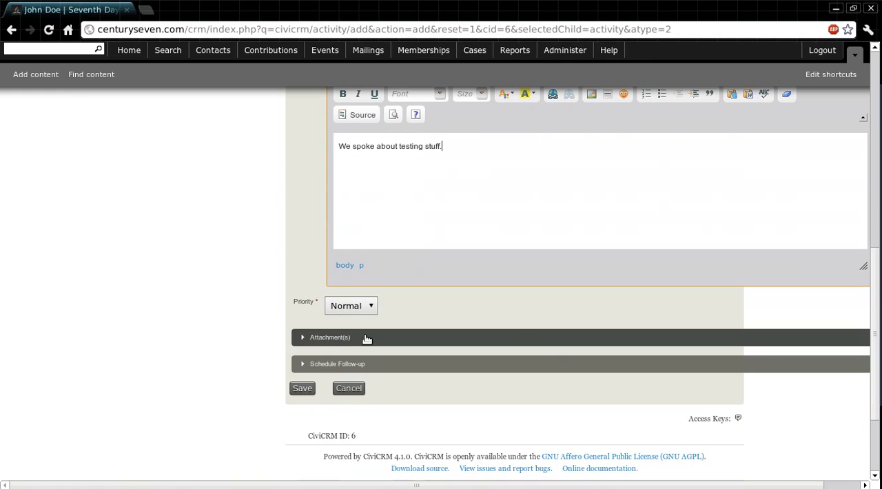
click(335, 337)
scroll(165, 304, down, 2)
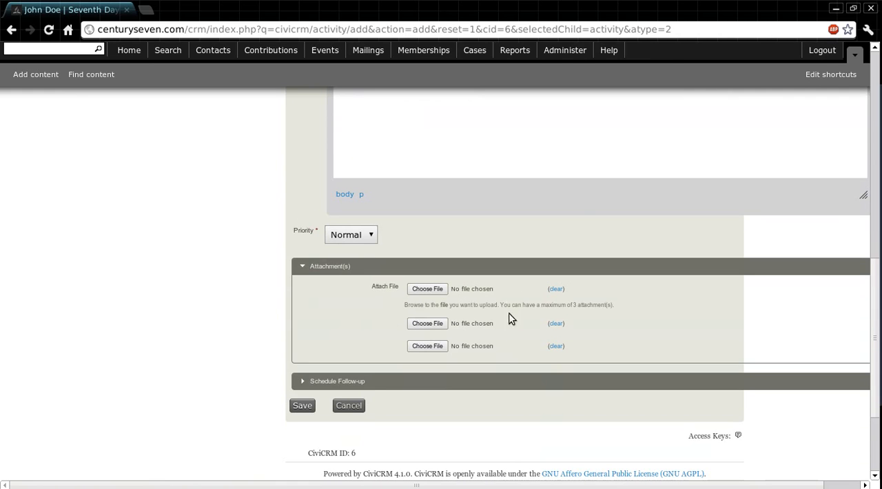
click(312, 381)
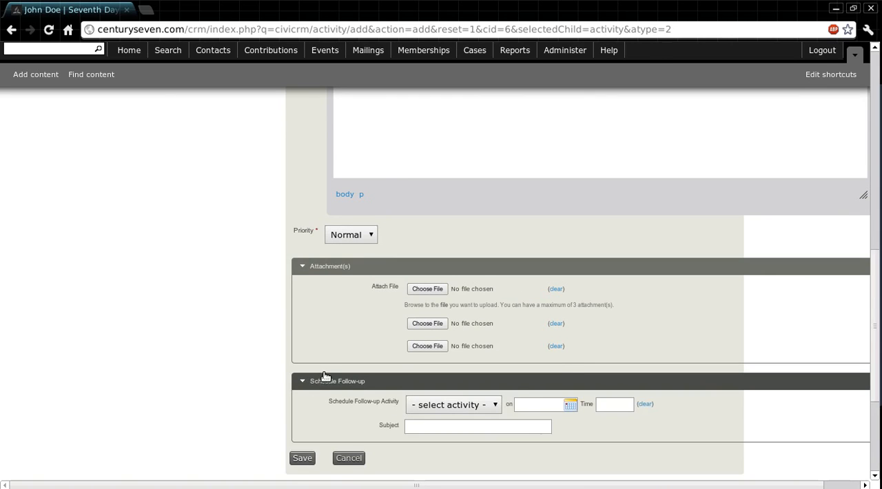
scroll(177, 361, down, 2)
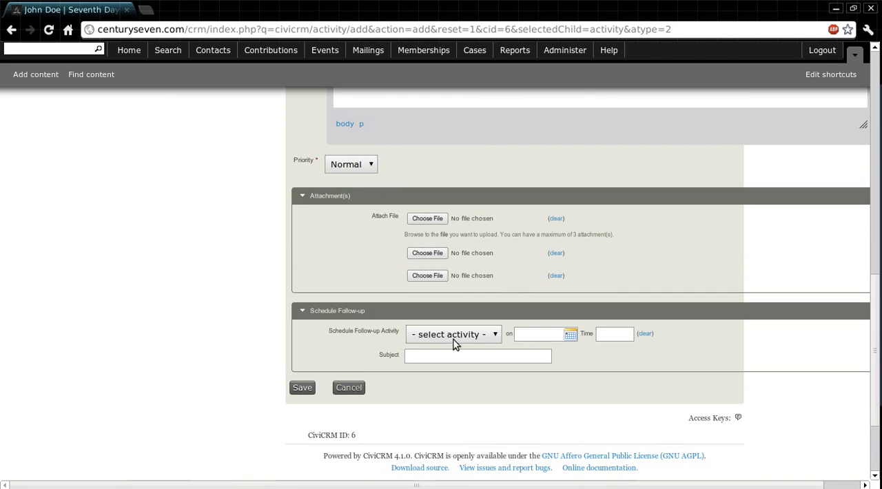
click(492, 335)
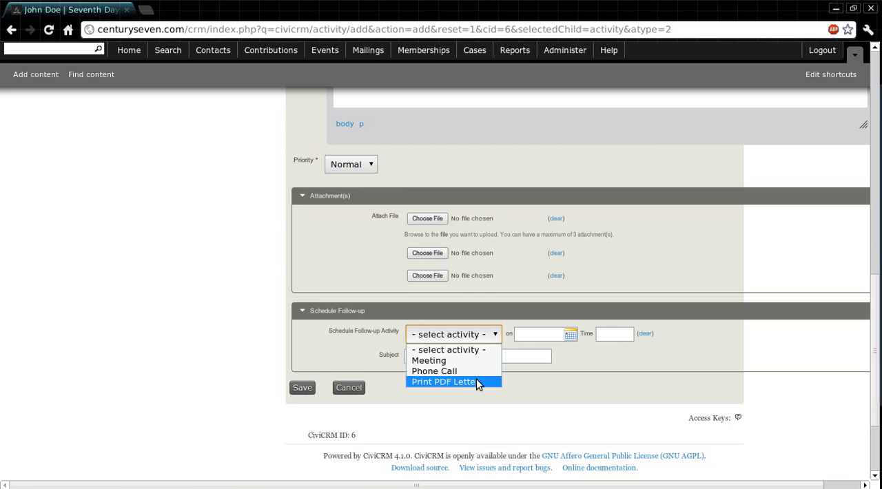
click(480, 351)
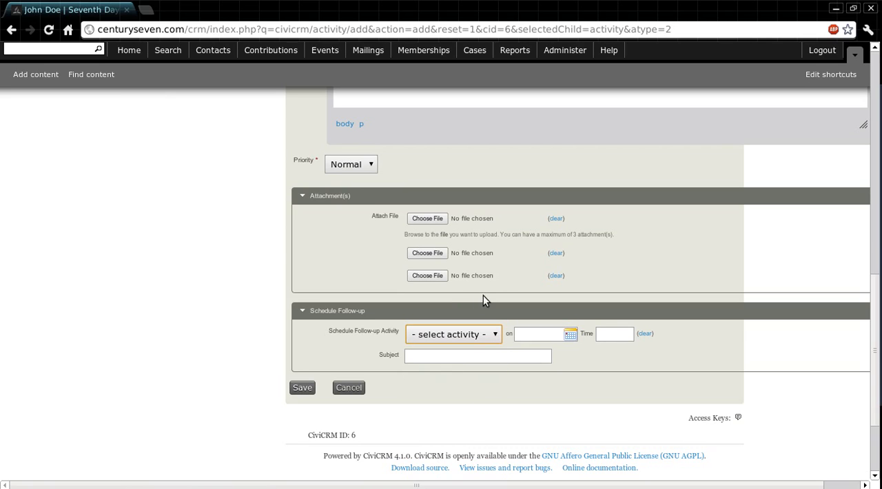
Submit the phone call, and resubmit it with Century Seven reselected as the Added By contact
click(301, 387)
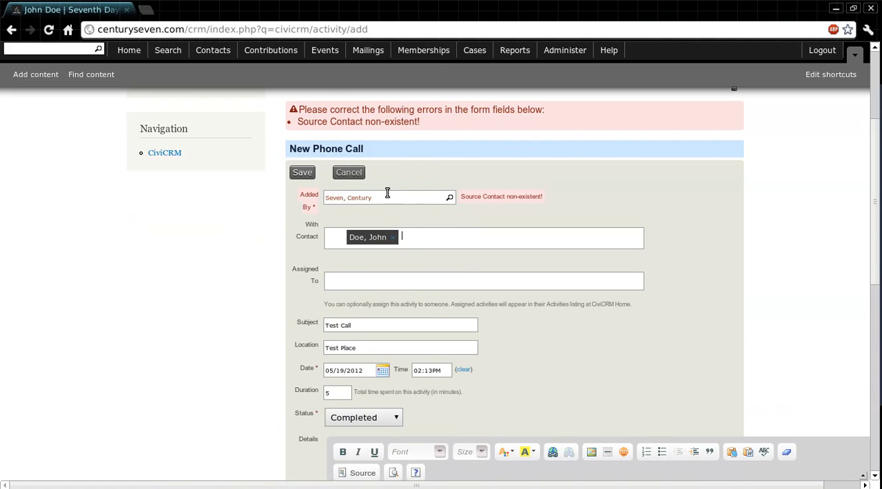
drag(382, 196, 306, 196)
text(century)
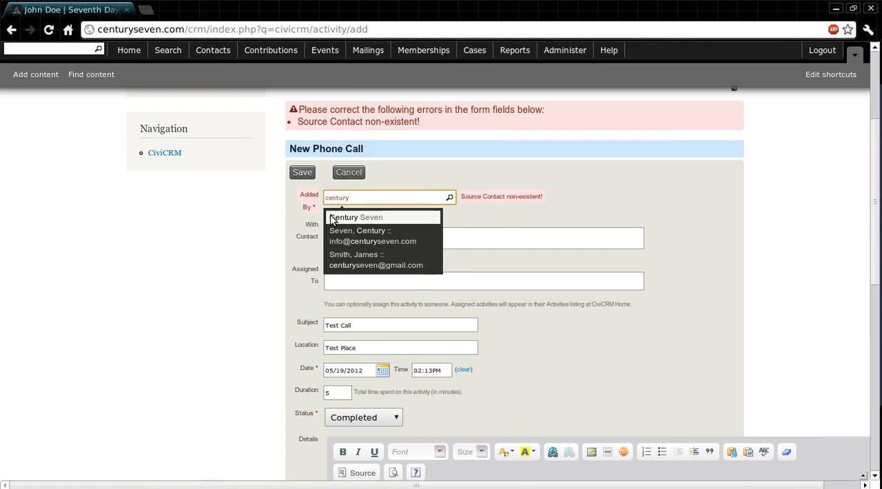
click(332, 215)
scroll(207, 252, down, 10)
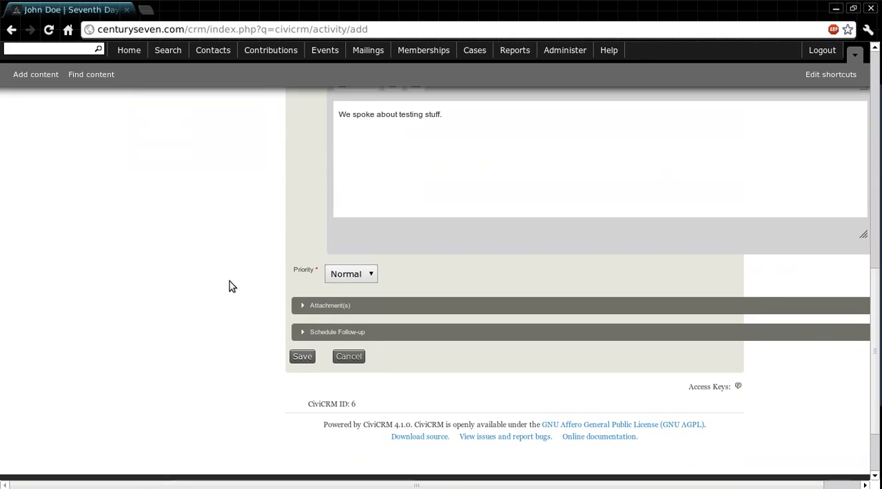
click(302, 363)
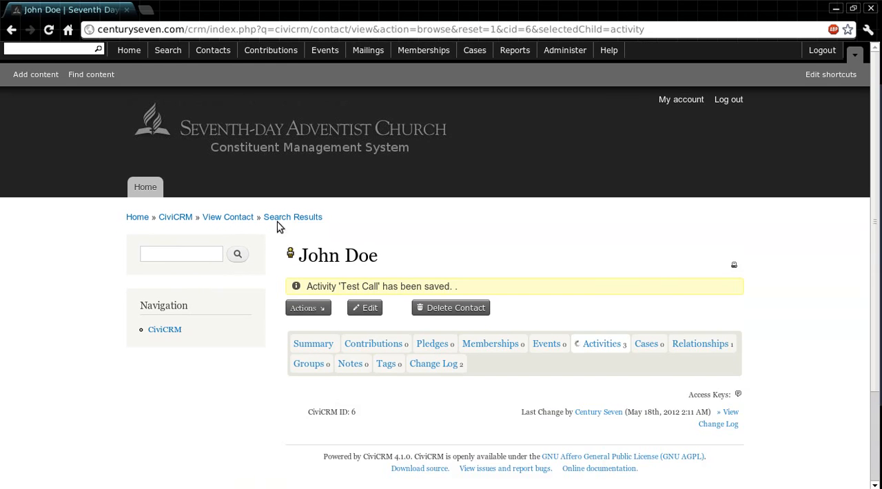
View the actions available for the contact and review the contact's activity list
click(323, 312)
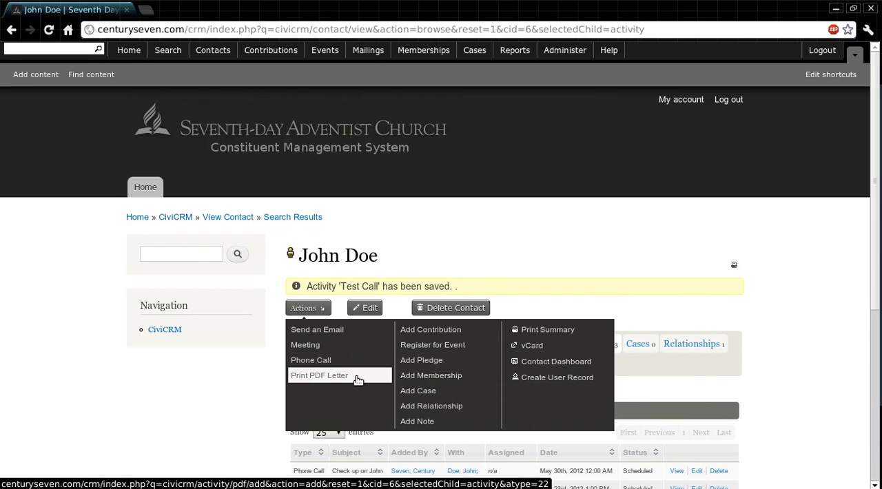
click(484, 162)
scroll(483, 165, down, 1)
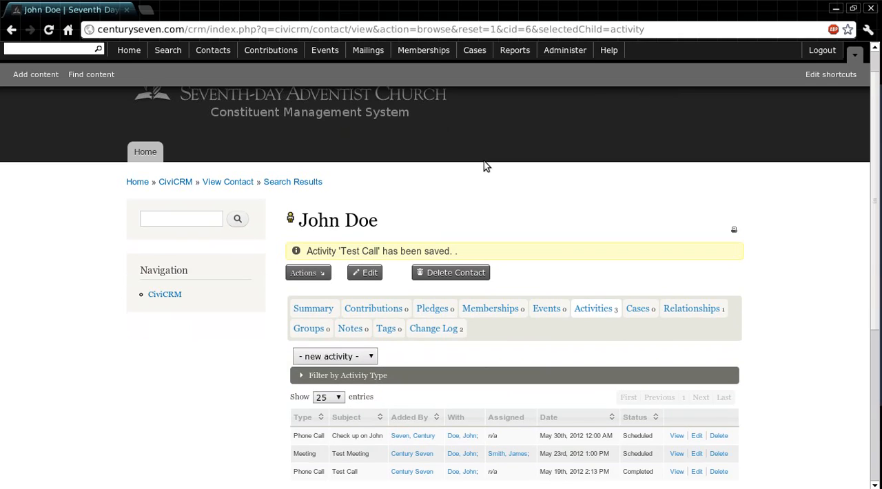
scroll(485, 166, down, 1)
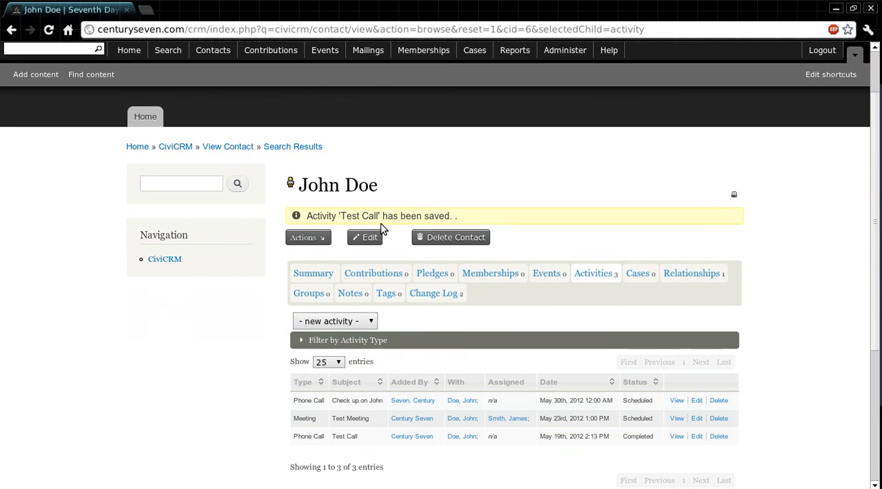
Start another phone call activity for the contact and select Century Seven as the Added By contact
click(326, 240)
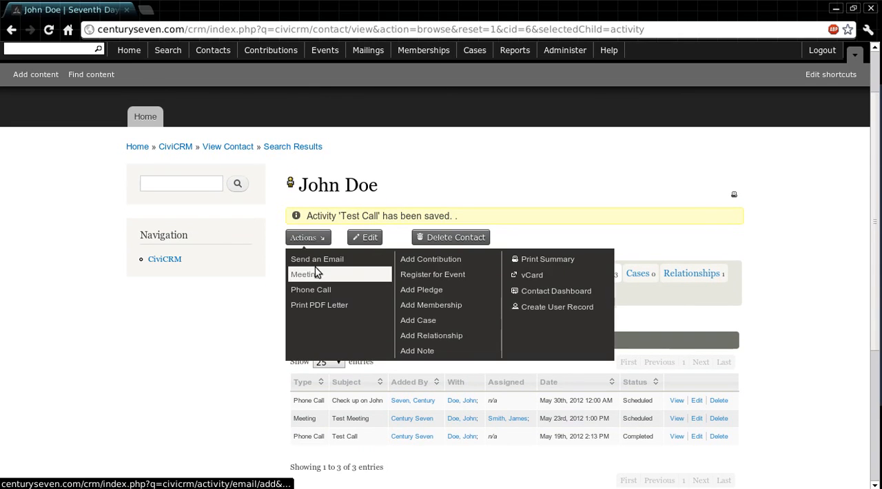
click(319, 290)
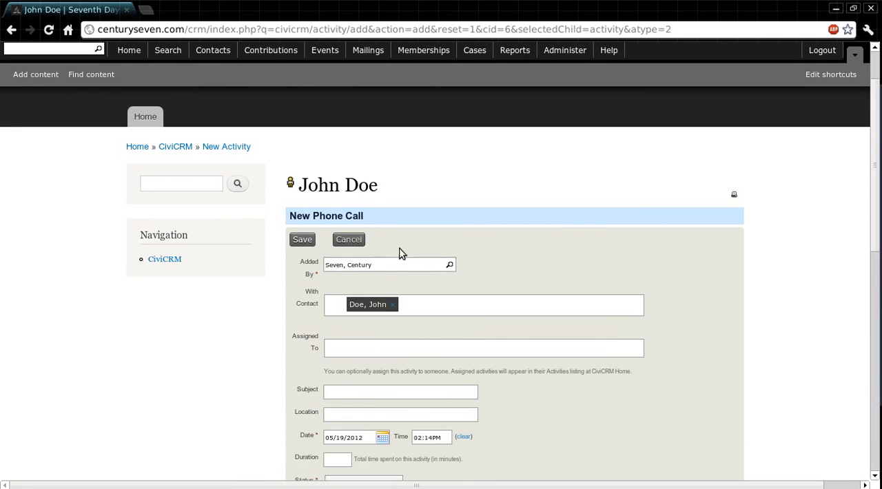
click(386, 268)
text(century)
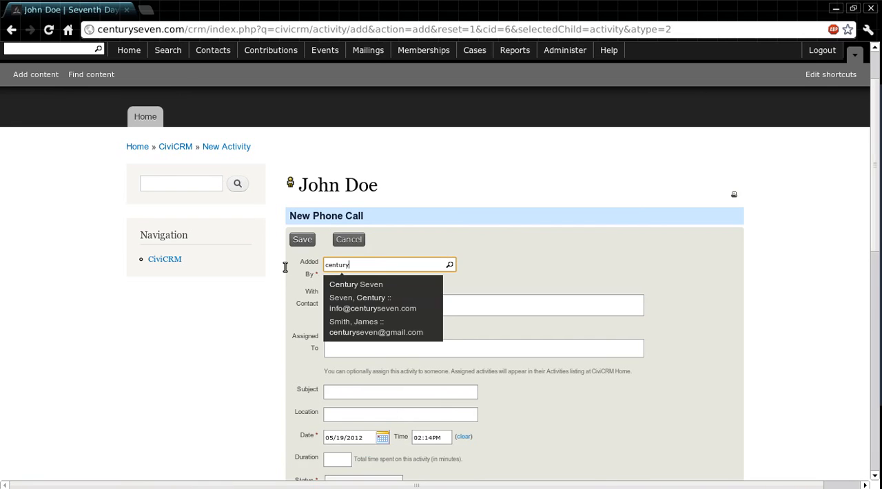
click(383, 283)
Enter "test 2" as the subject of the second phone call
scroll(437, 282, down, 2)
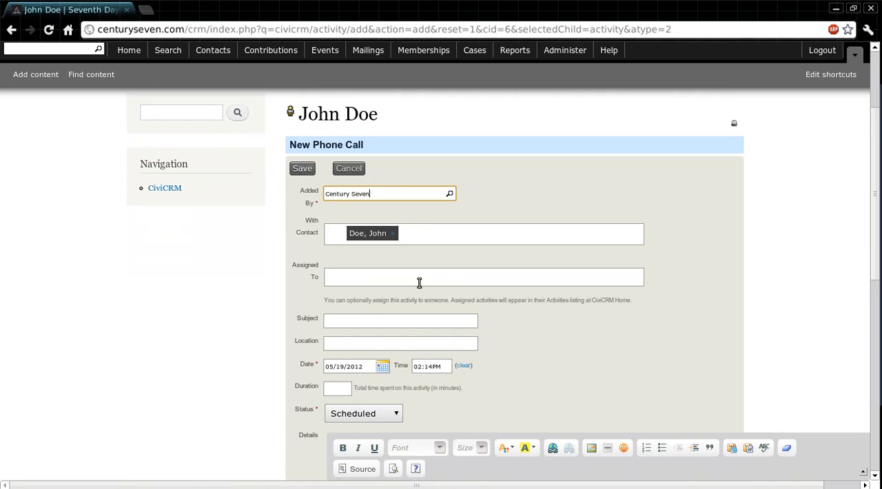
scroll(418, 283, down, 1)
click(410, 286)
click(404, 290)
click(397, 301)
click(378, 284)
drag(368, 284, 295, 282)
key(BackSpace)
text(test 2)
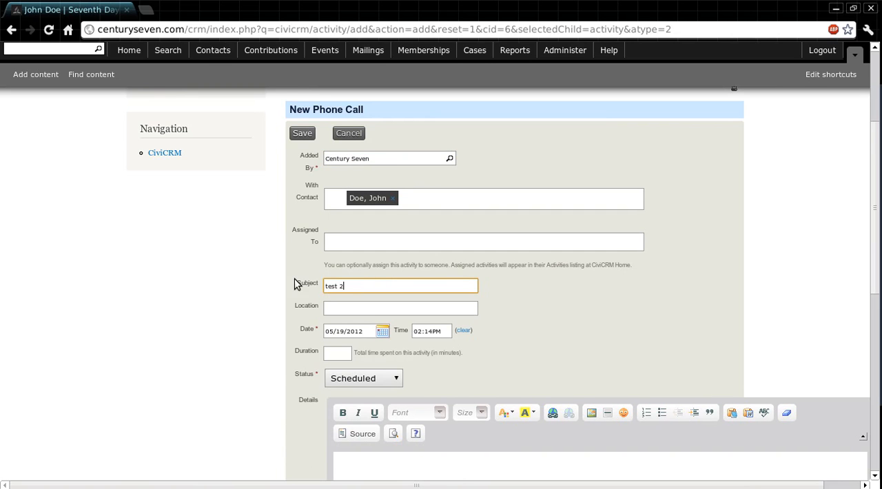
Save the second phone call with its remaining fields left at their defaults
scroll(457, 273, down, 2)
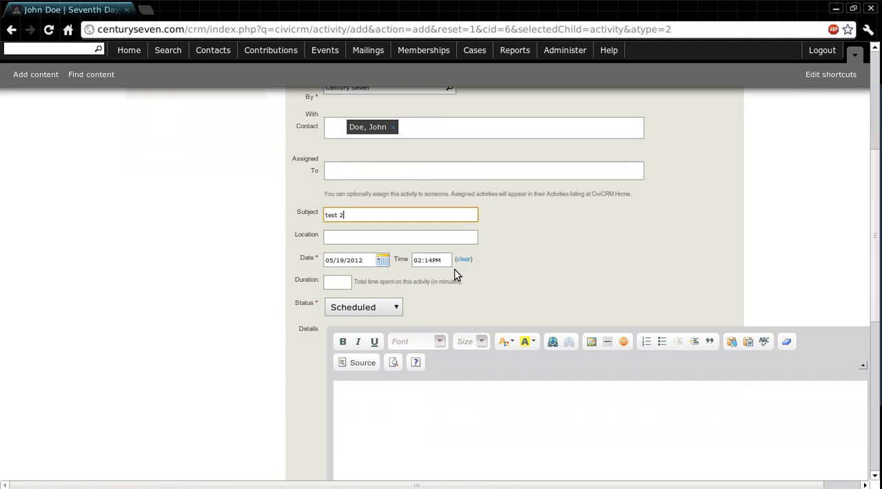
scroll(454, 274, down, 9)
scroll(385, 206, up, 4)
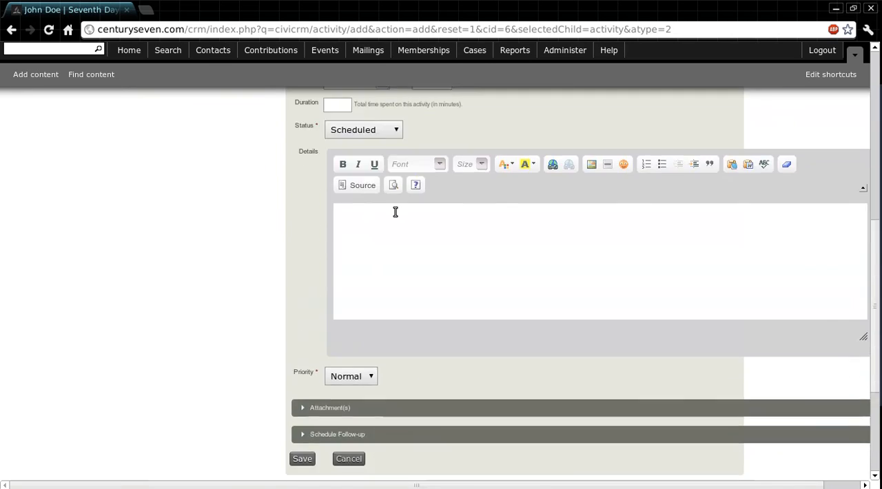
scroll(385, 206, up, 1)
scroll(386, 180, down, 3)
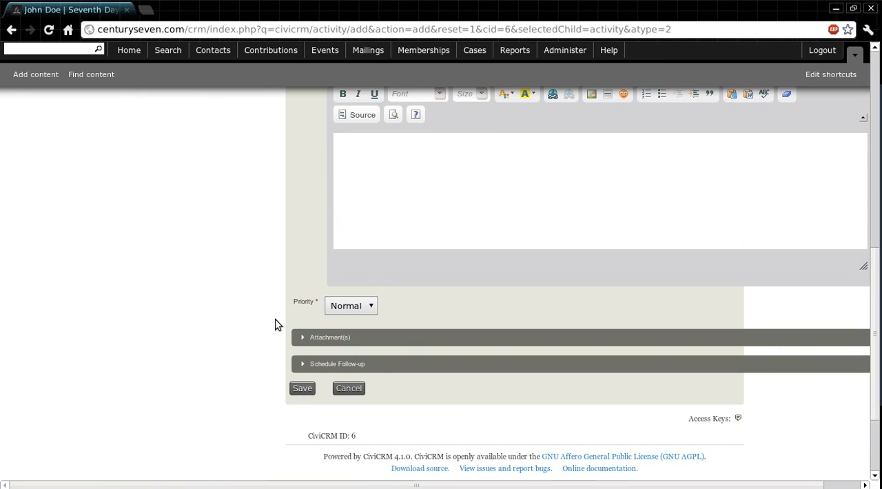
click(302, 389)
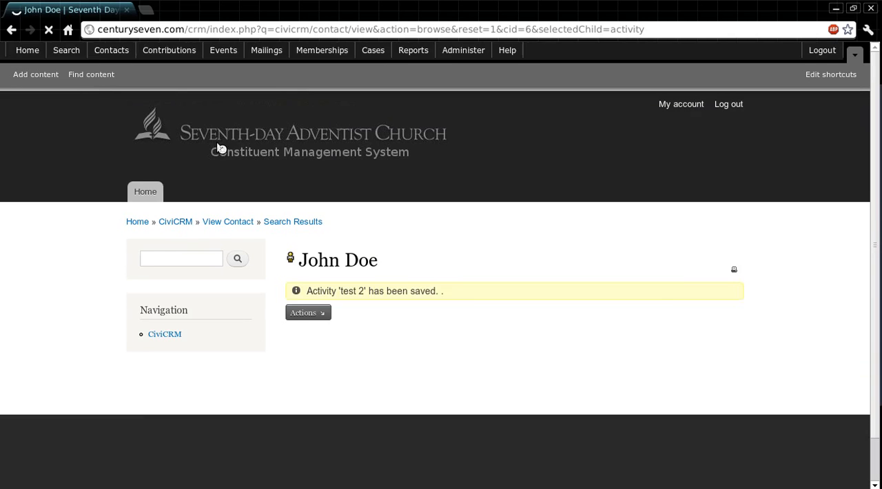
Check the entry for the "test 2" phone call in the contact's activity list
scroll(846, 148, down, 1)
scroll(848, 153, down, 1)
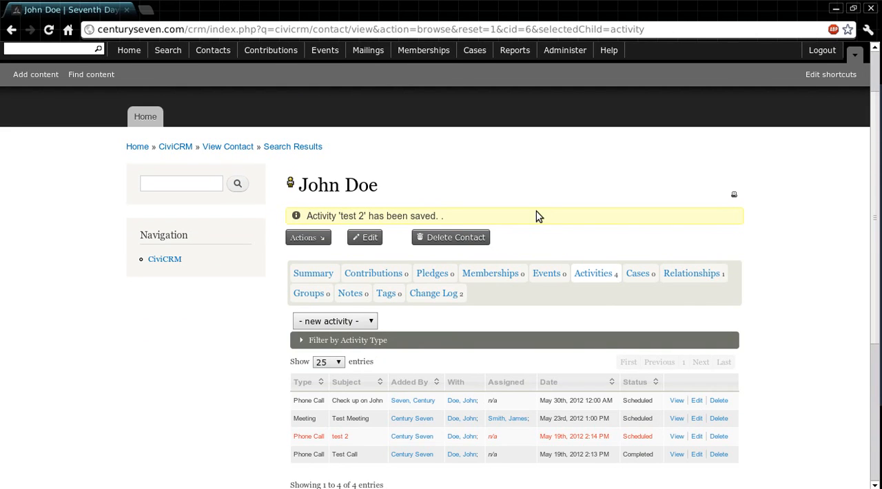
scroll(777, 156, down, 3)
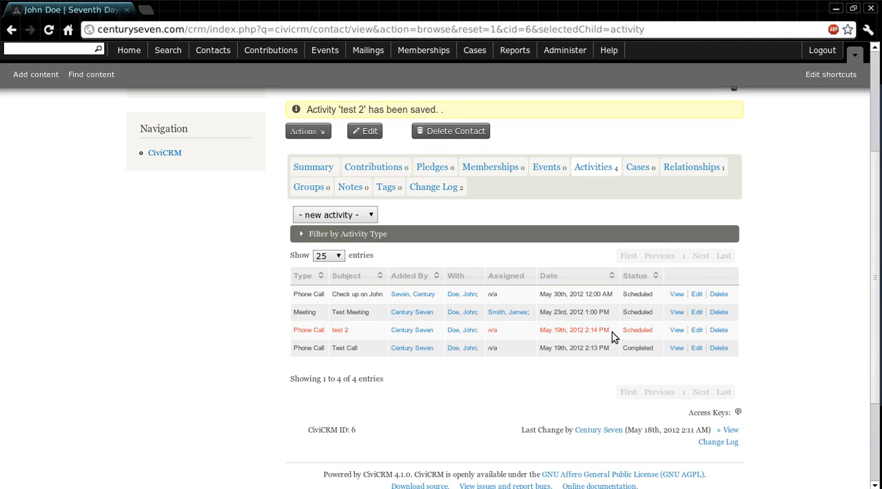
Highlight the date and time of the "test 2" phone call in the activity list to examine when it is scheduled
drag(612, 332, 537, 332)
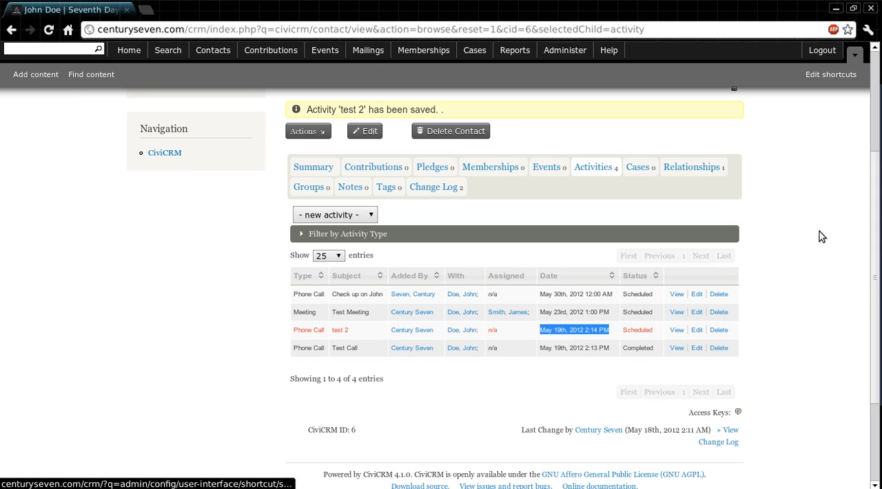
click(804, 293)
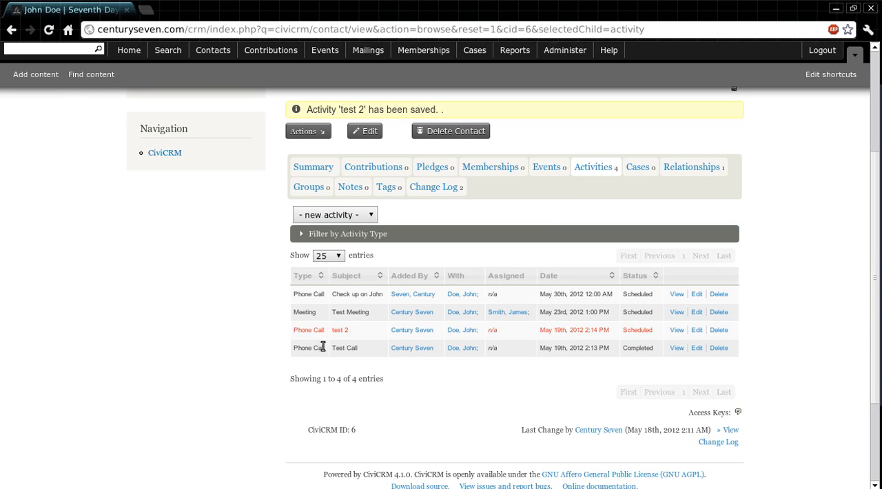
Open the "Test Call" phone call for editing, look over its form, and return to the contact's activity list
click(678, 352)
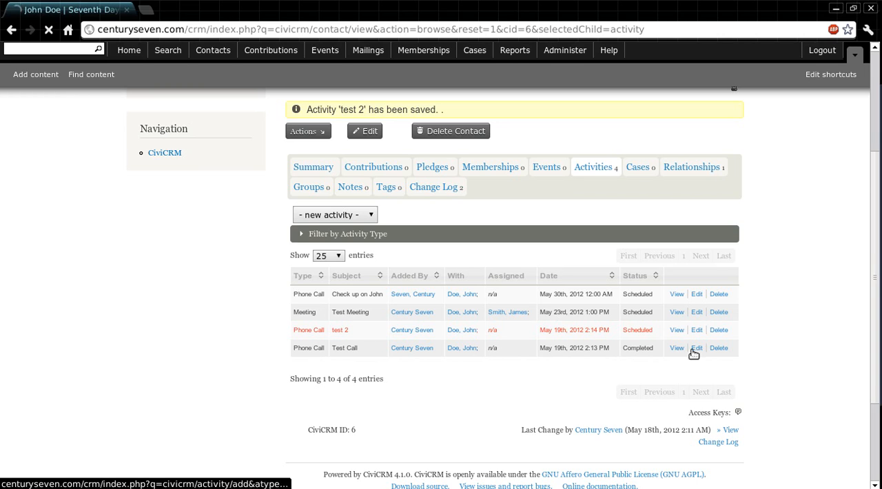
scroll(795, 198, down, 2)
key(alt+Left)
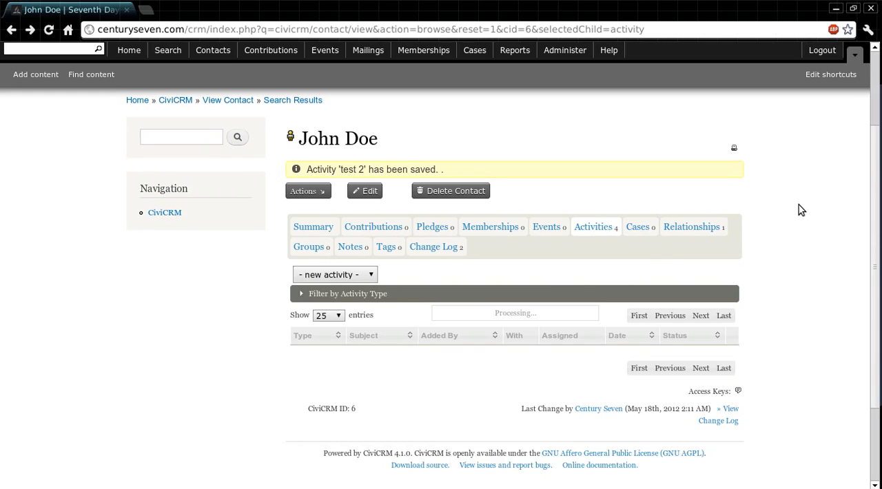
scroll(799, 205, down, 1)
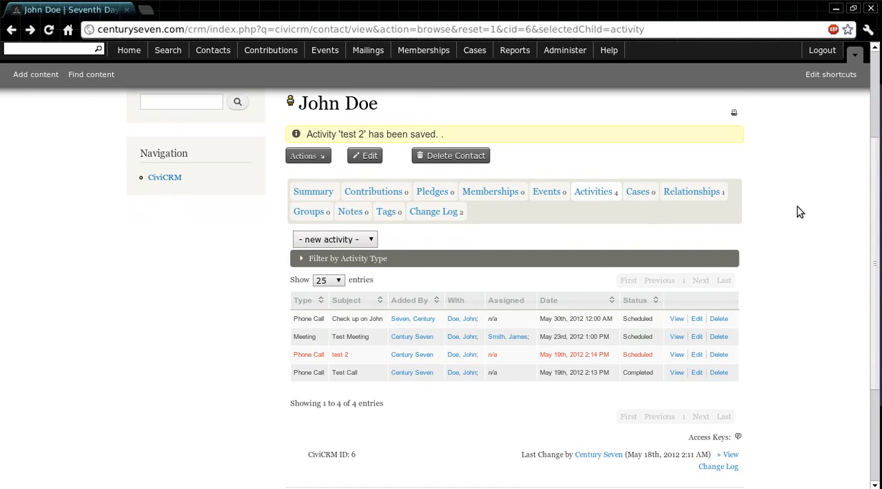
scroll(797, 207, down, 1)
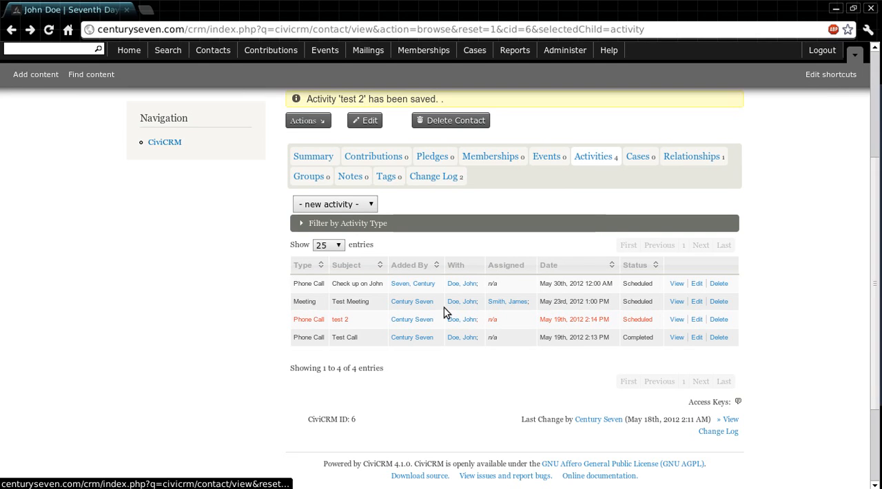
Start a new phone call activity for the contact and activate its Assigned To field for entering an assignee
click(308, 123)
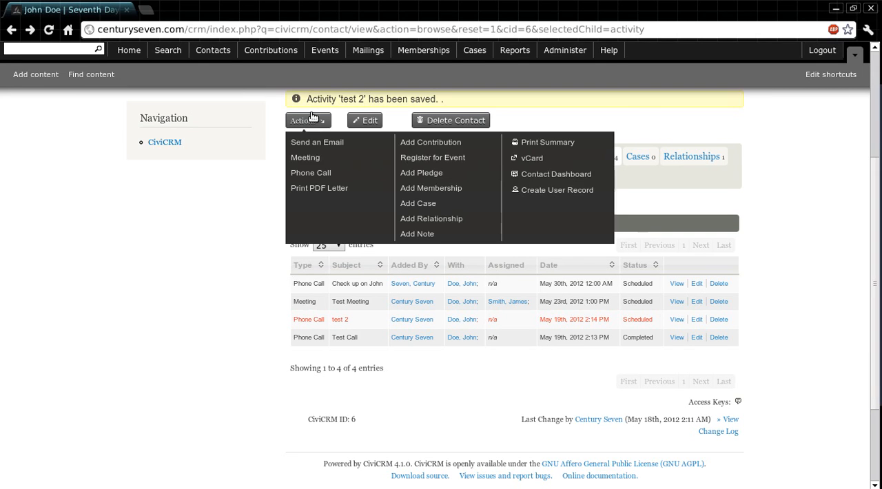
click(324, 172)
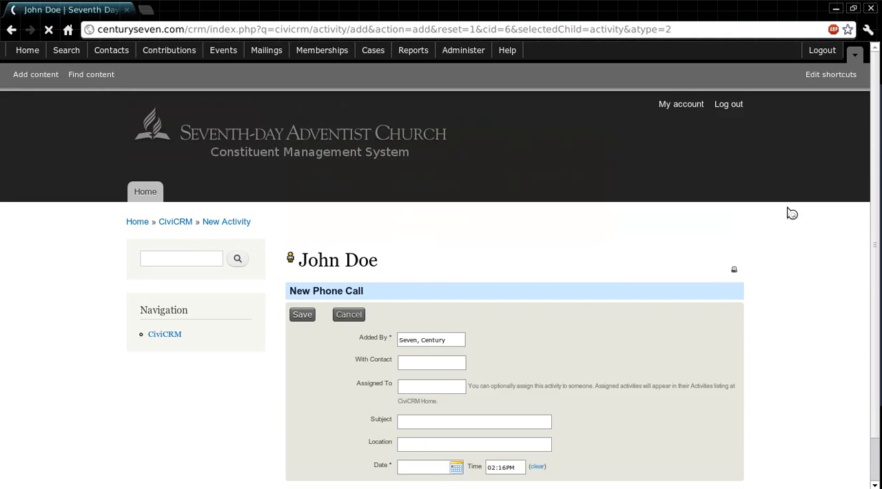
scroll(788, 211, down, 3)
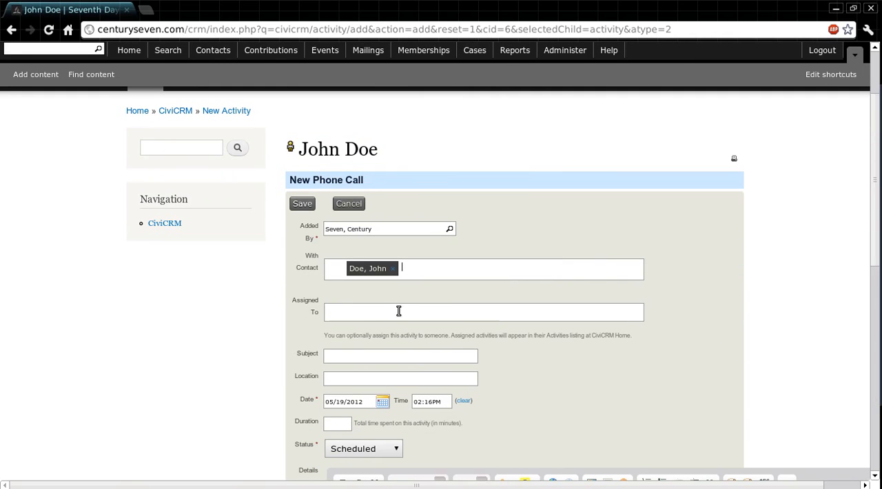
click(399, 311)
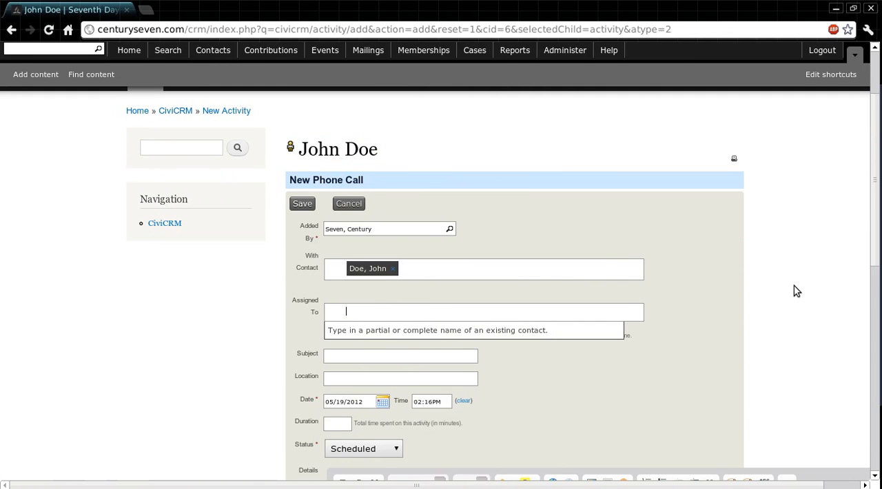